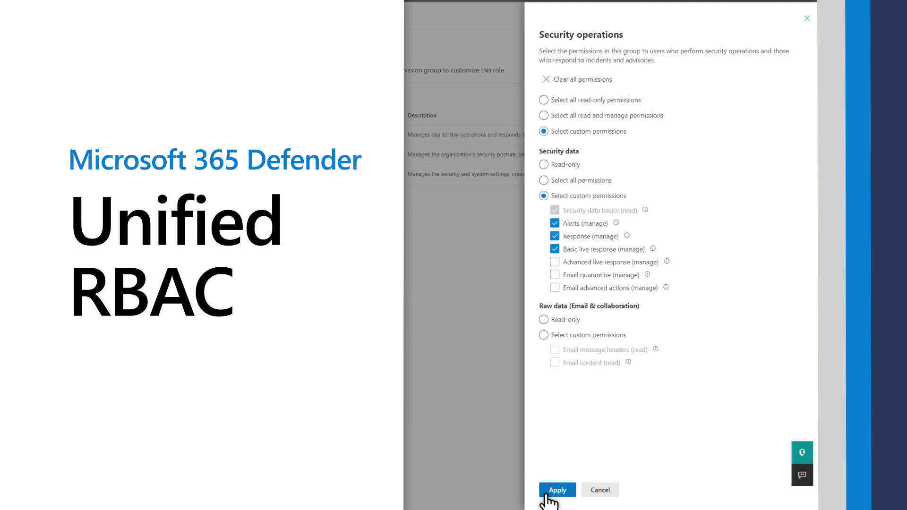
- Go to the Permissions page listing the seven workload role items
{"action": "left_click", "coordinate": [548, 494]}
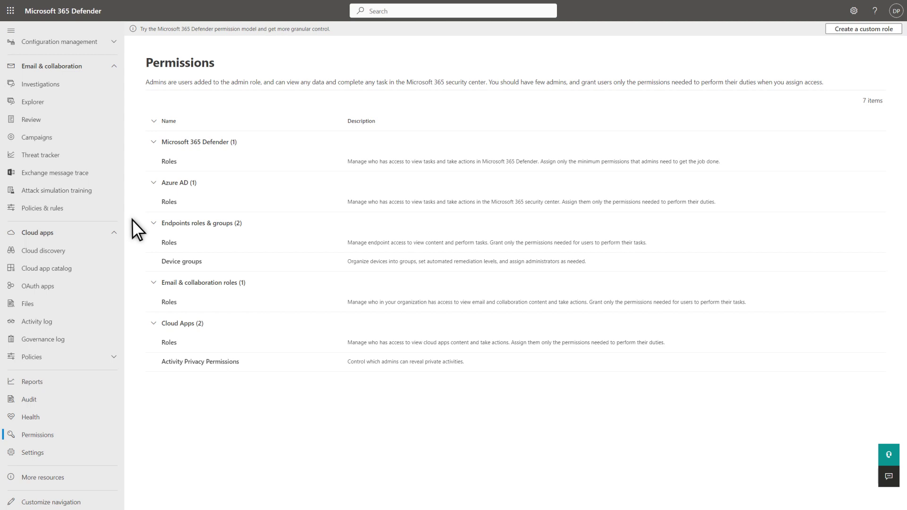
- Import the MDE analysts tier 1 role from Endpoints into the Microsoft 365 Defender roles list
{"action": "left_click", "coordinate": [166, 162]}
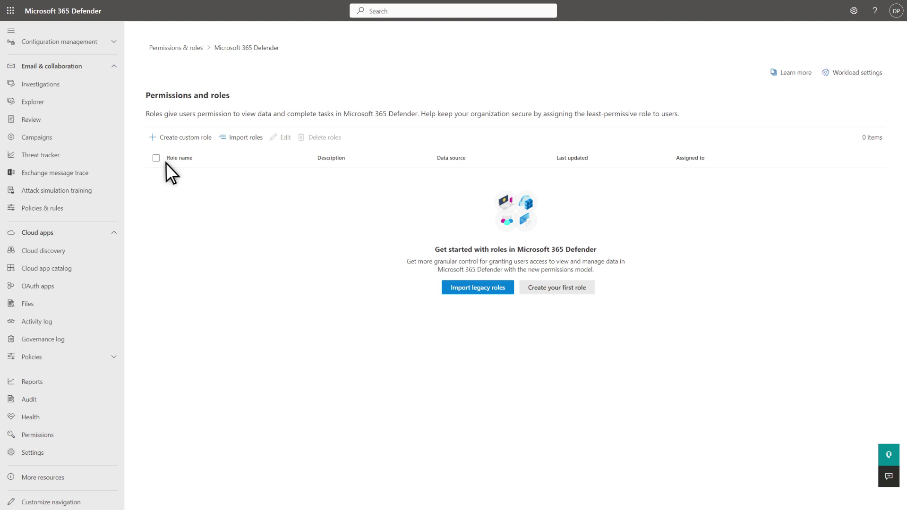
{"action": "left_click", "coordinate": [232, 142]}
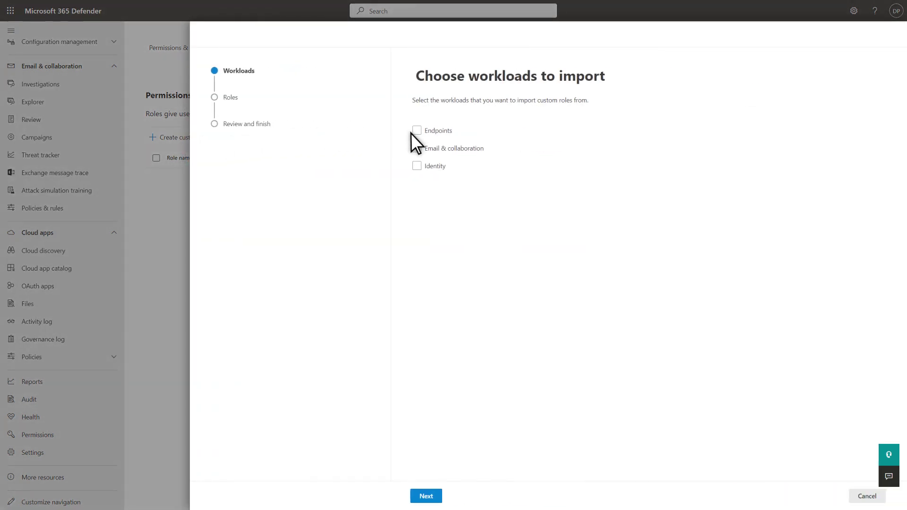
{"action": "left_click", "coordinate": [416, 132]}
{"action": "left_click", "coordinate": [419, 500]}
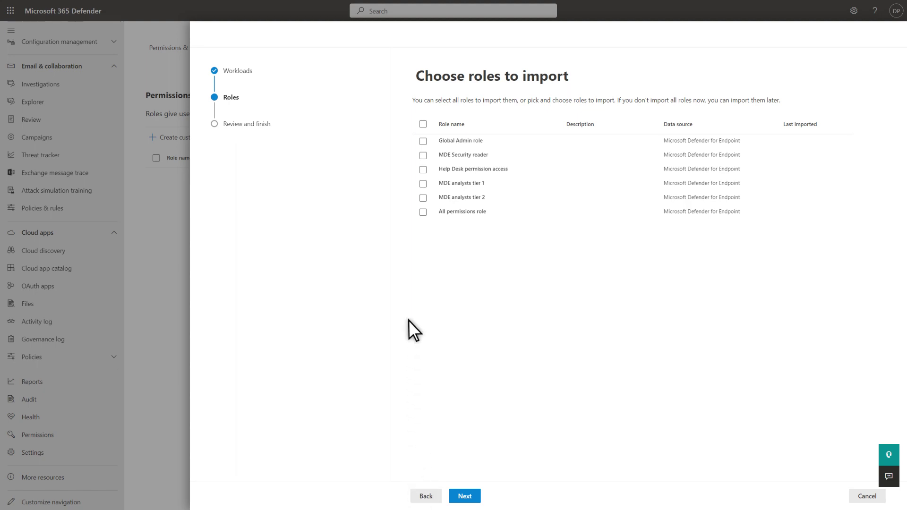
{"action": "left_click", "coordinate": [423, 183]}
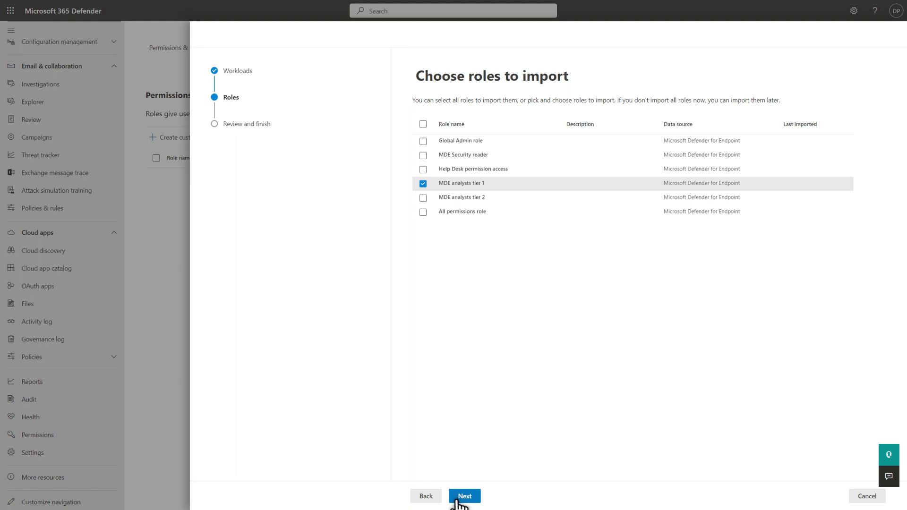
{"action": "left_click", "coordinate": [458, 496]}
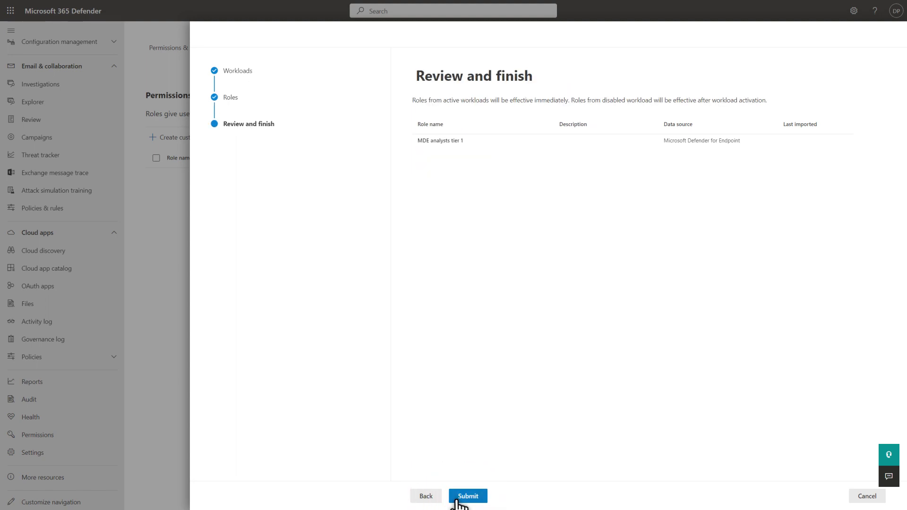
{"action": "left_click", "coordinate": [457, 501]}
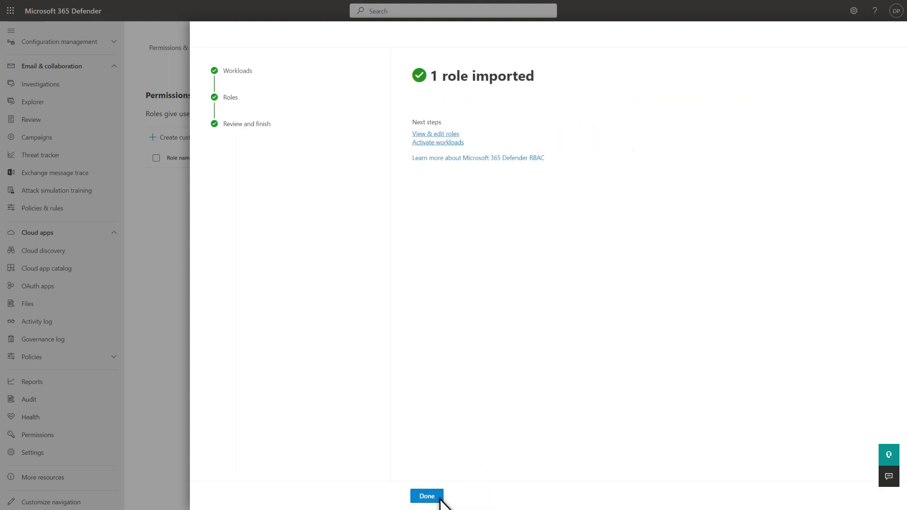
{"action": "left_click", "coordinate": [425, 496]}
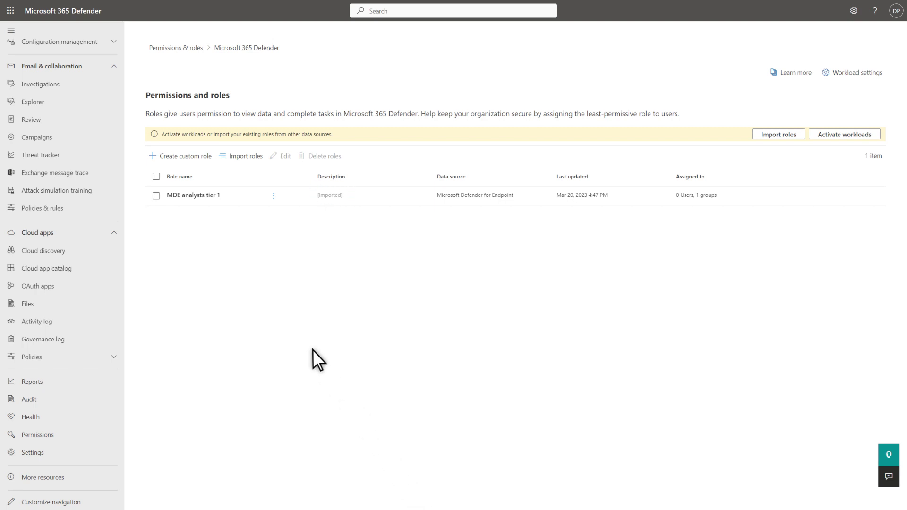
{"action": "left_click", "coordinate": [156, 195]}
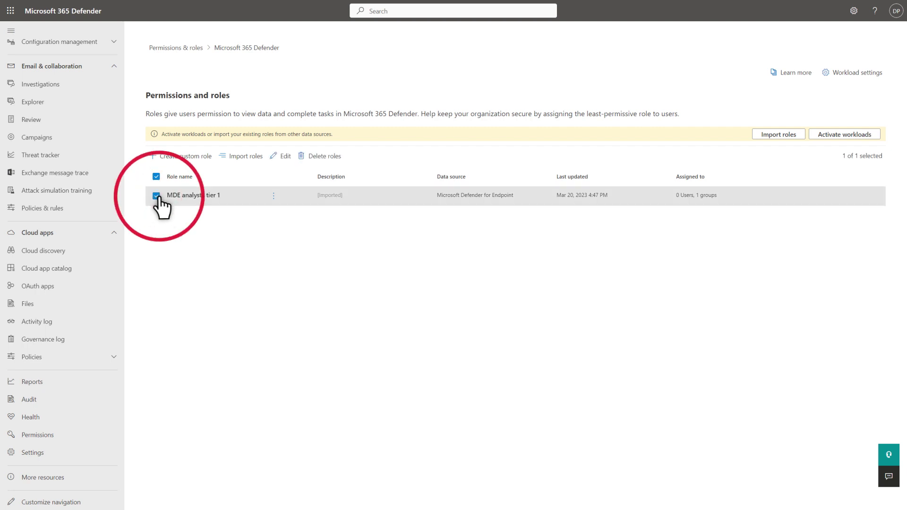
{"action": "left_click", "coordinate": [279, 155]}
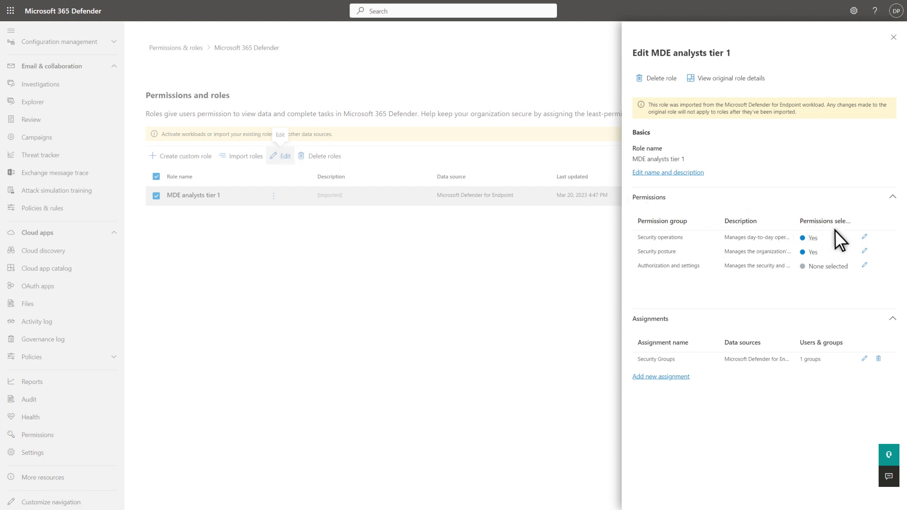
{"action": "left_click", "coordinate": [864, 237]}
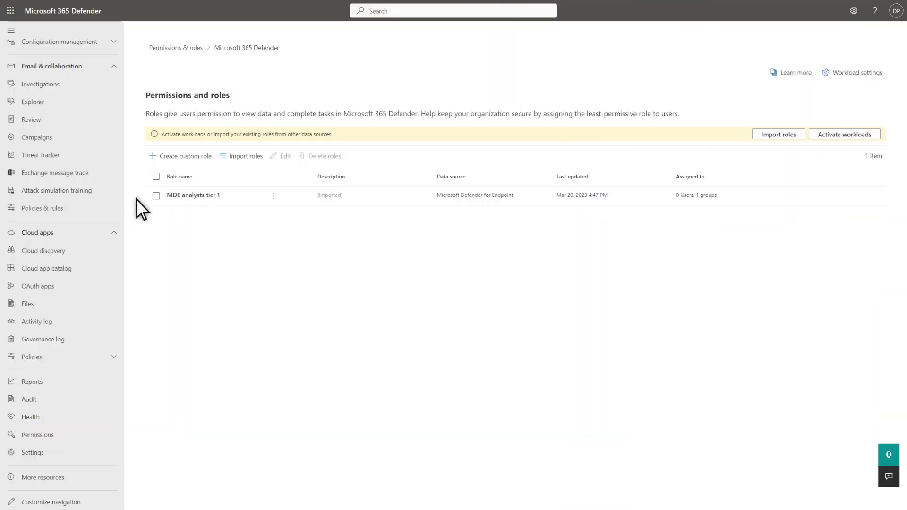
- Start a custom role named 'SOC analysts tier 3' and reach its Security operations permissions
{"action": "left_click", "coordinate": [154, 157]}
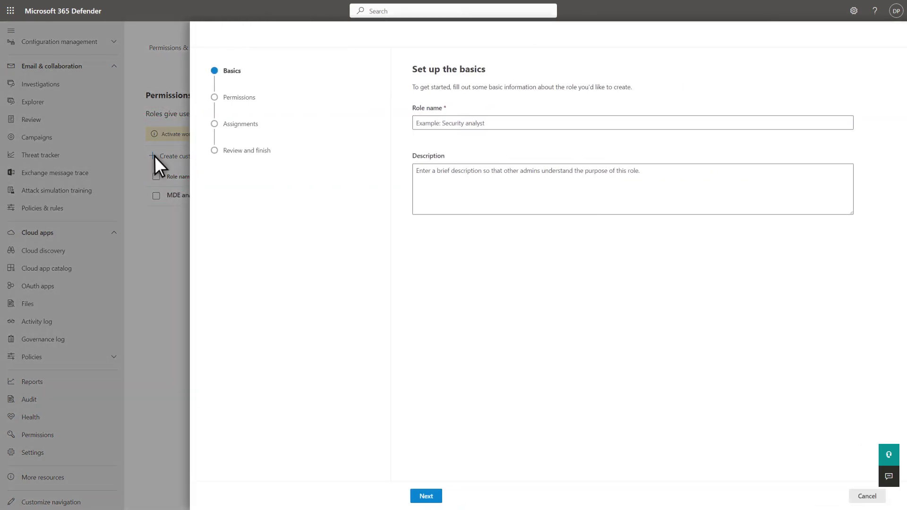
{"action": "left_click", "coordinate": [417, 123]}
{"action": "type", "text": "SOC analysts tier 3"}
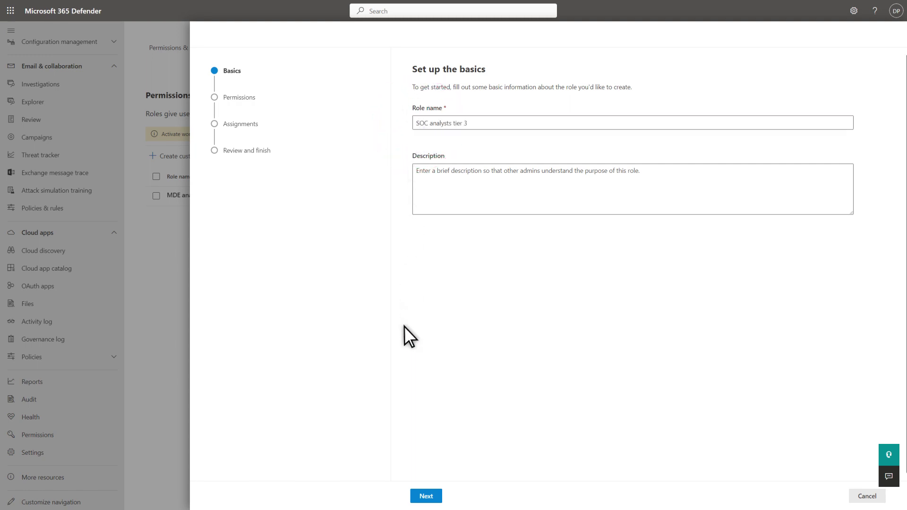
{"action": "left_click", "coordinate": [417, 503]}
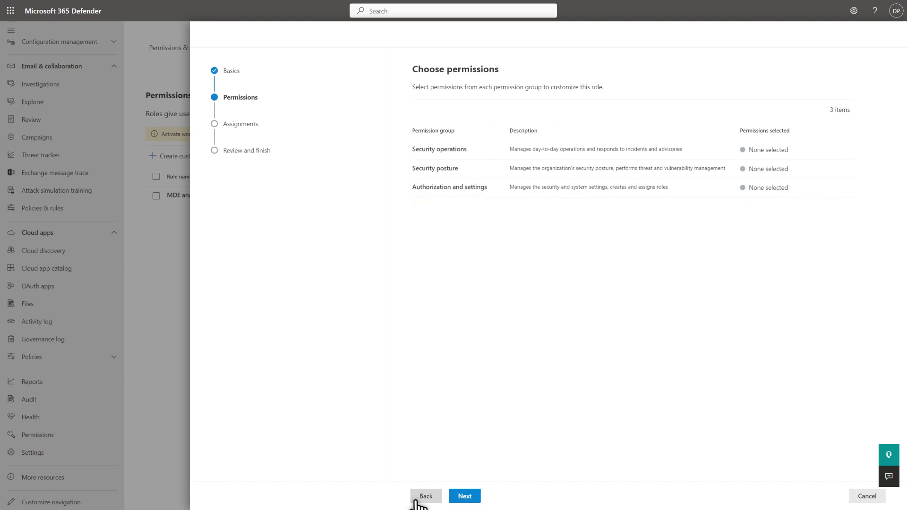
{"action": "left_click", "coordinate": [453, 152]}
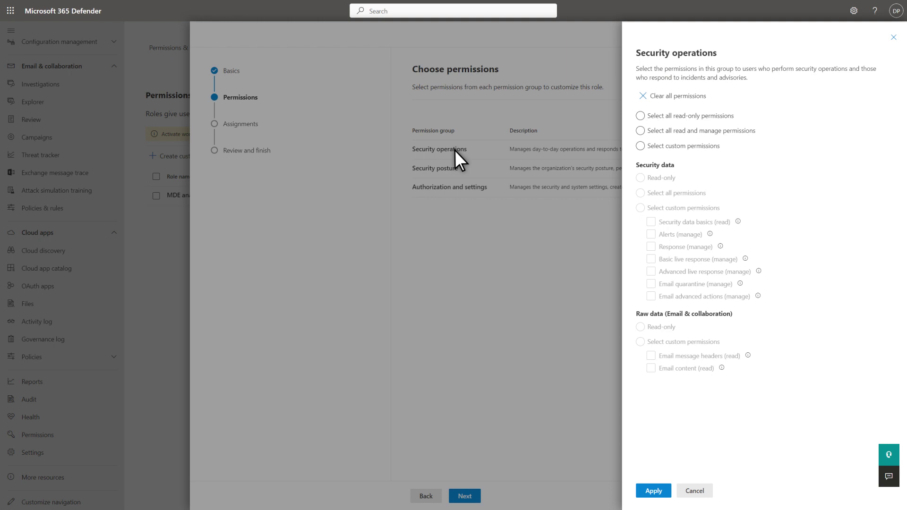
- Set the Security operations permission group to Select custom permissions
{"action": "left_click", "coordinate": [640, 116]}
{"action": "left_click", "coordinate": [641, 131]}
{"action": "left_click", "coordinate": [640, 145]}
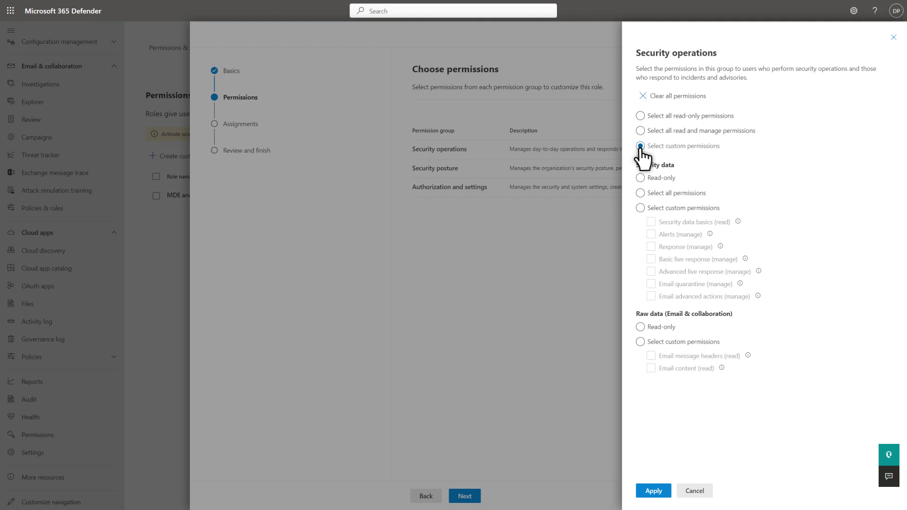
- Grant Alerts, Response and Basic live response manage permissions under Security data, then apply
{"action": "left_click", "coordinate": [640, 207]}
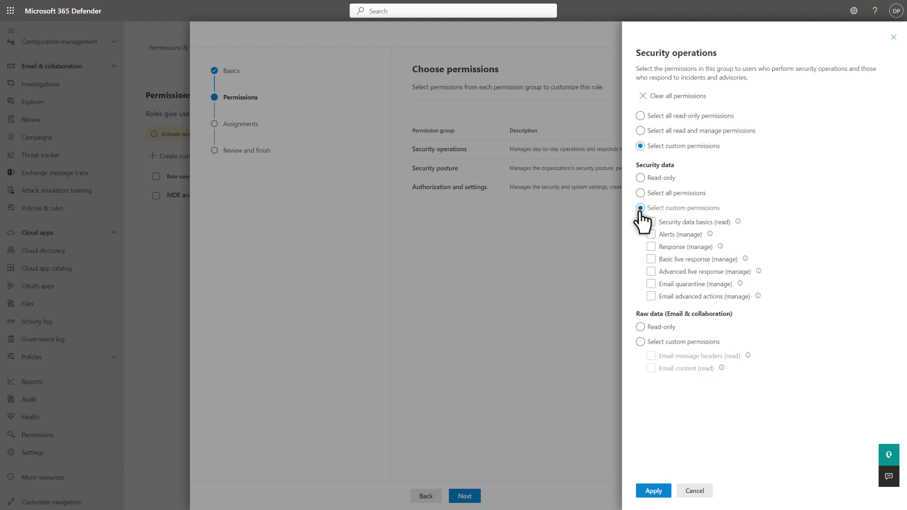
{"action": "mouse_move", "coordinate": [710, 235]}
{"action": "left_click", "coordinate": [651, 235]}
{"action": "left_click", "coordinate": [651, 247]}
{"action": "left_click", "coordinate": [651, 259]}
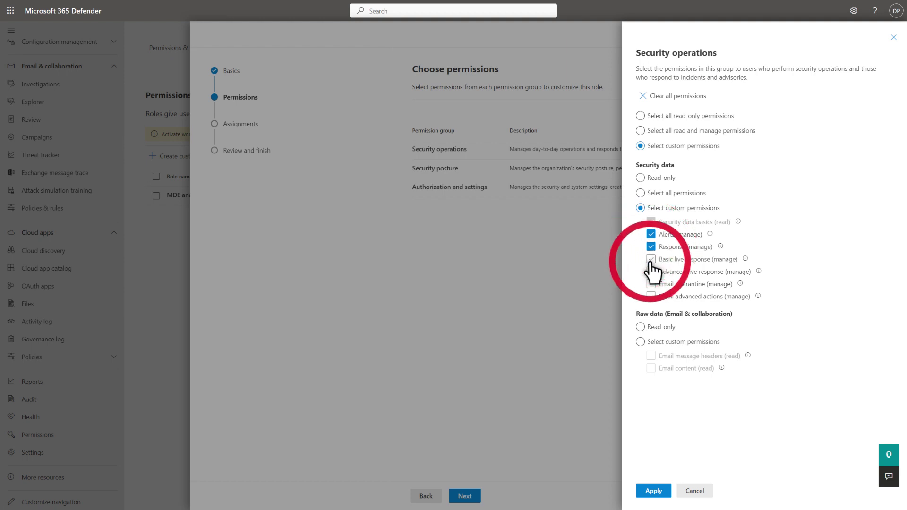
{"action": "left_click", "coordinate": [652, 492]}
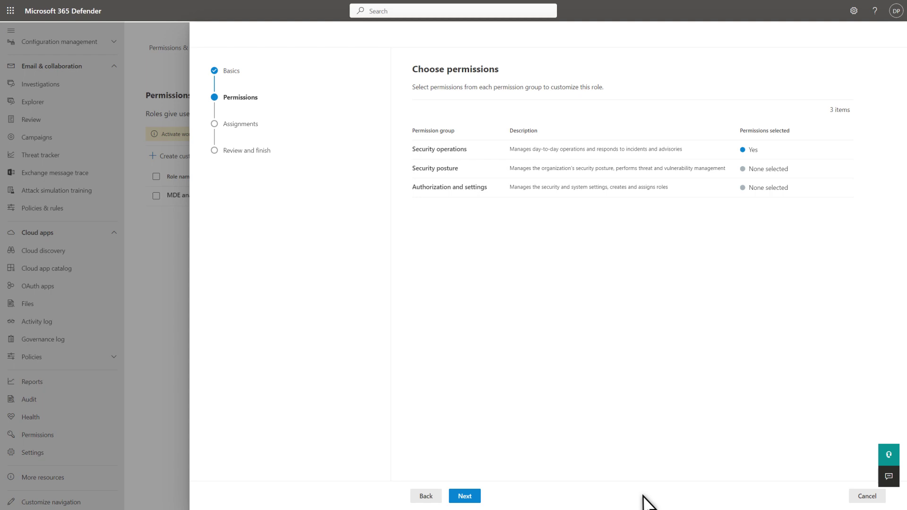
{"action": "left_click", "coordinate": [457, 497]}
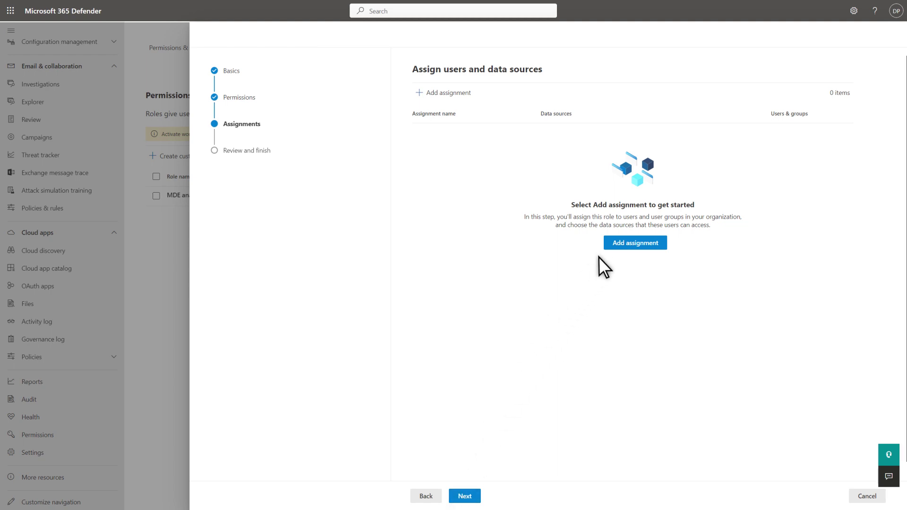
- Add an assignment named 'Demo assignment' covering all data sources
{"action": "left_click", "coordinate": [611, 244]}
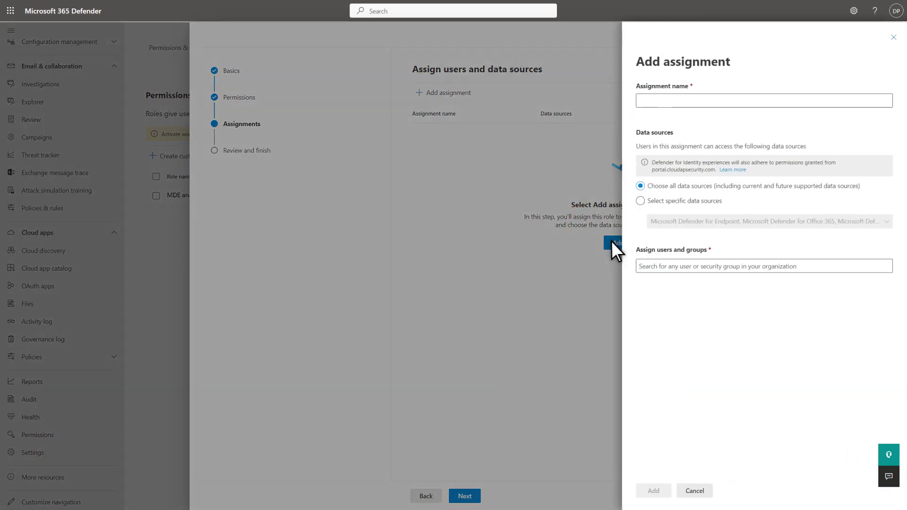
{"action": "left_click", "coordinate": [641, 101]}
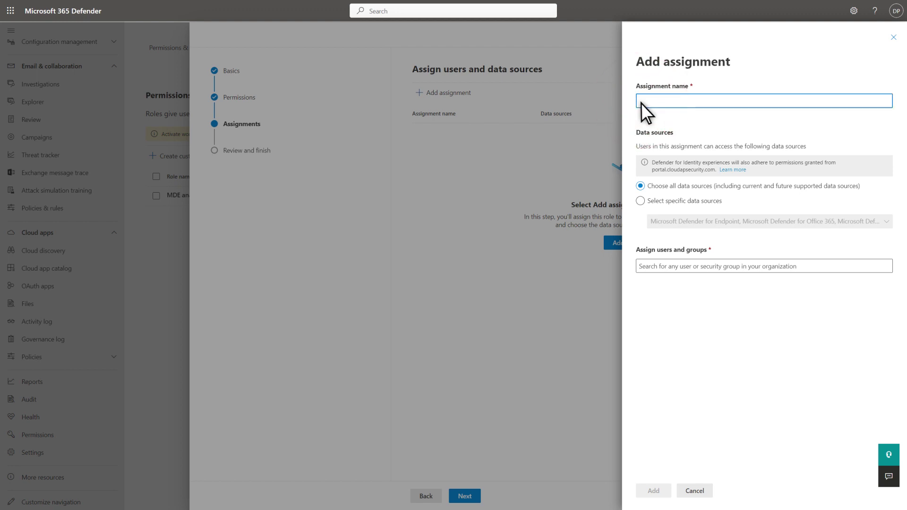
{"action": "type", "text": "Demo assignment"}
{"action": "left_click", "coordinate": [636, 171]}
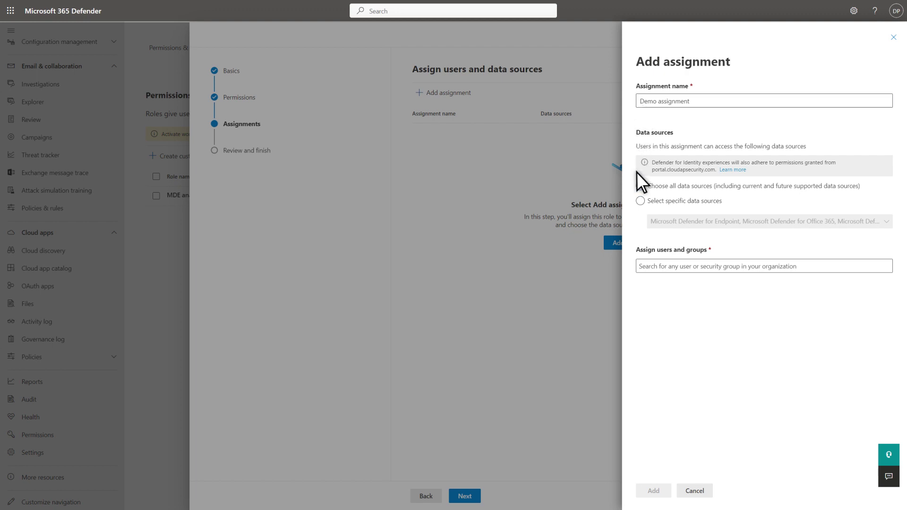
{"action": "left_click", "coordinate": [640, 201]}
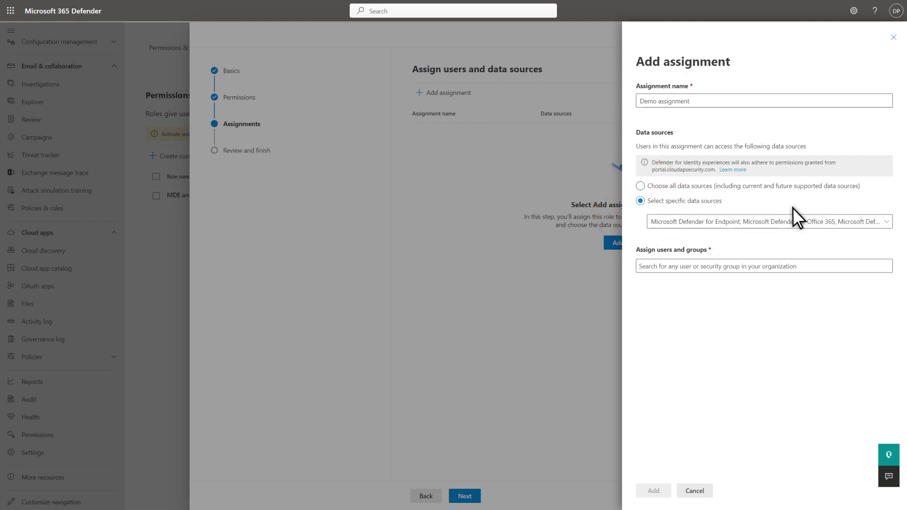
{"action": "left_click", "coordinate": [886, 222]}
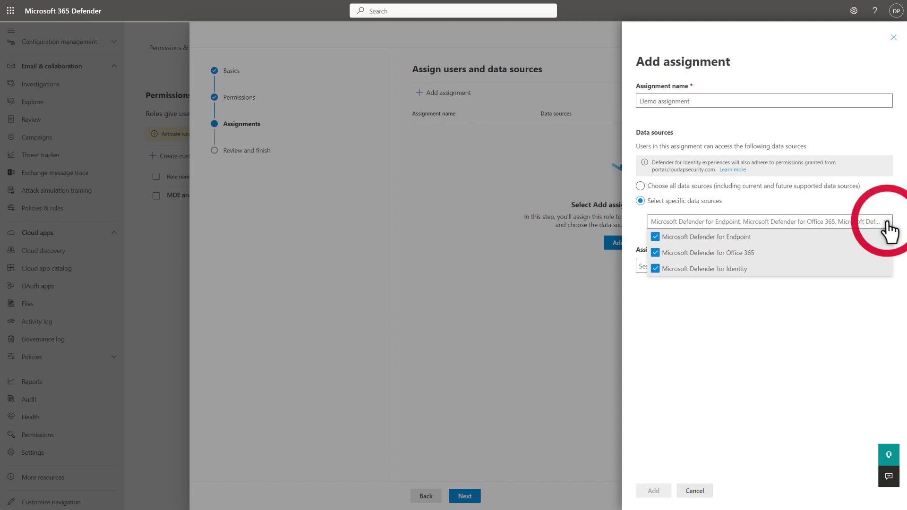
{"action": "left_click", "coordinate": [887, 223]}
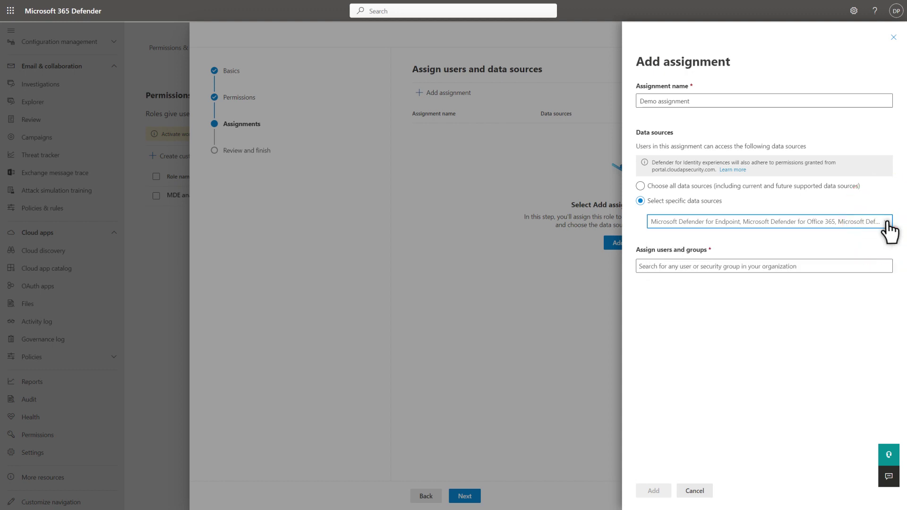
{"action": "left_click", "coordinate": [640, 186]}
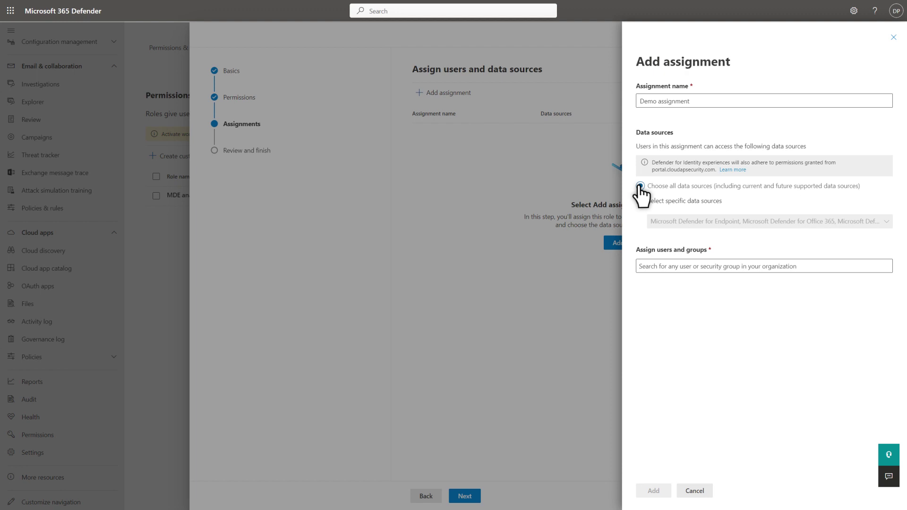
- Assign Test Group to the Demo assignment and save it, proceeding to review
{"action": "left_click", "coordinate": [641, 267]}
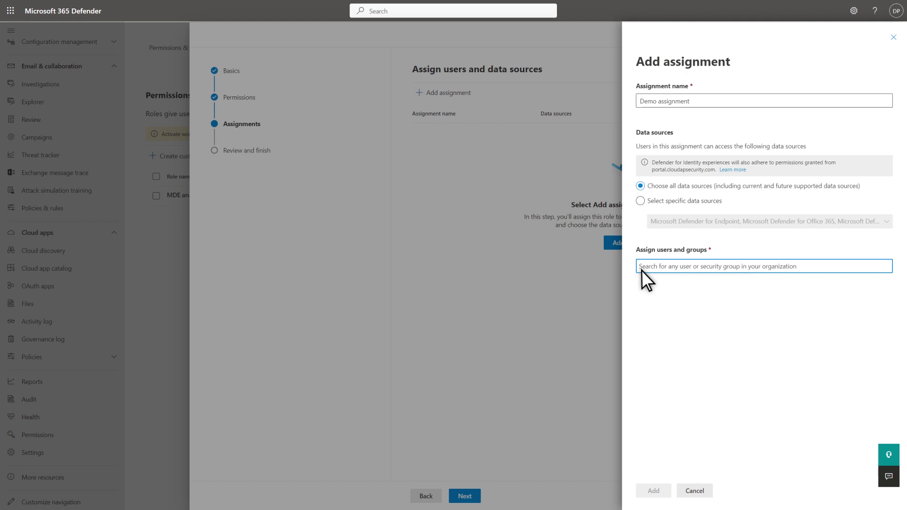
{"action": "type", "text": "test"}
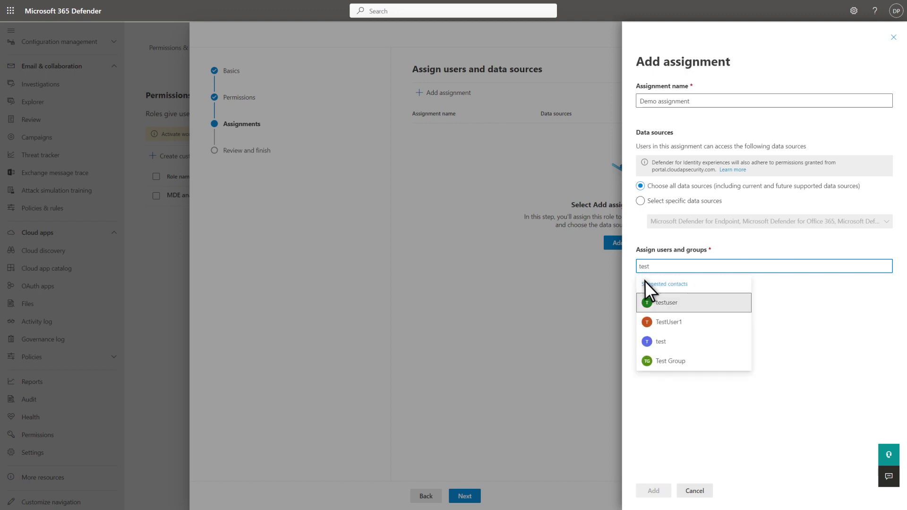
{"action": "left_click", "coordinate": [656, 368]}
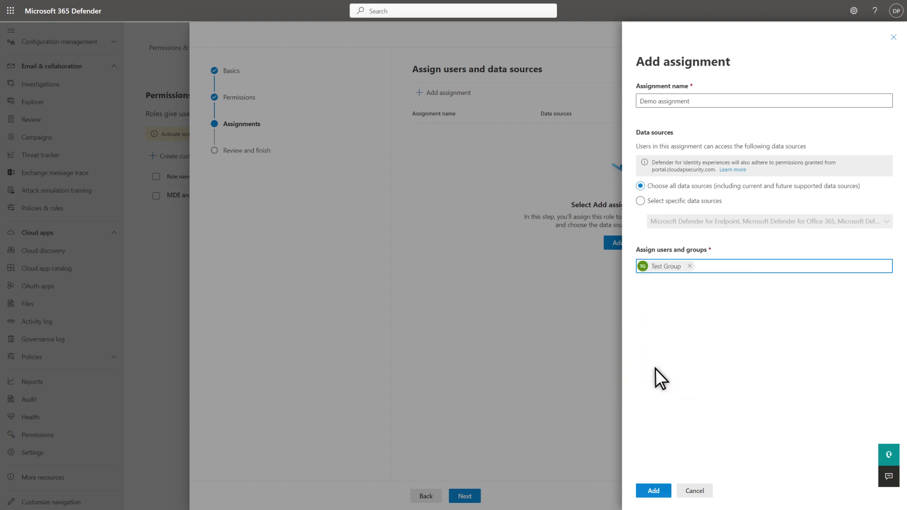
{"action": "left_click", "coordinate": [644, 495]}
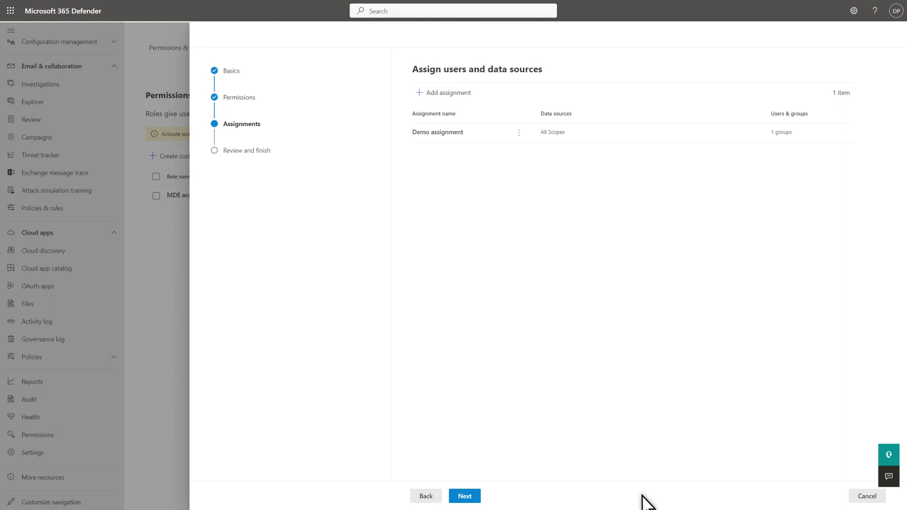
{"action": "left_click", "coordinate": [452, 496]}
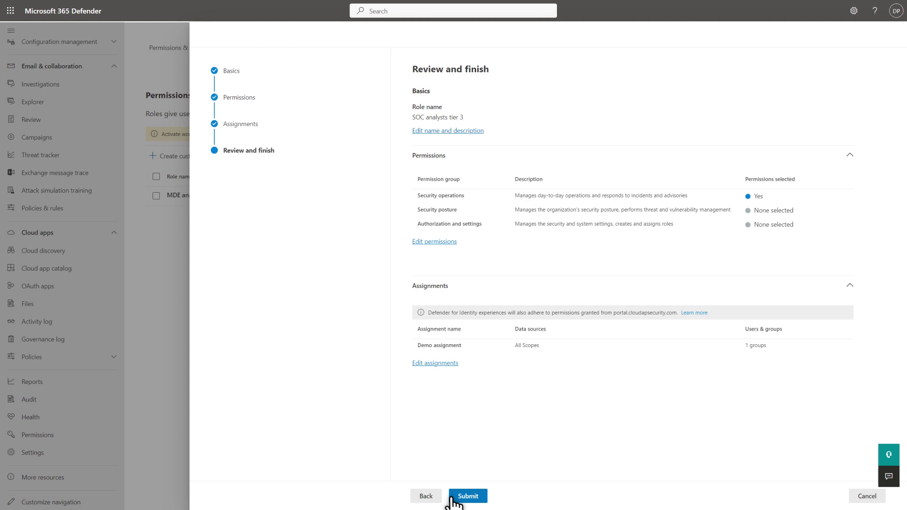
- Submit the SOC analysts tier 3 role and return to the Microsoft 365 Defender roles list
{"action": "left_click", "coordinate": [452, 496]}
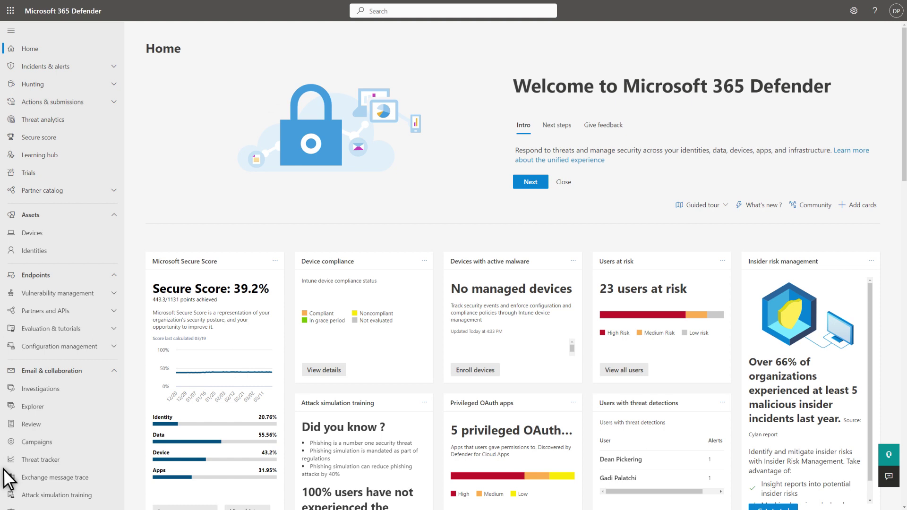
{"action": "scroll", "coordinate": [4, 469], "scroll_direction": "down", "scroll_amount": 6}
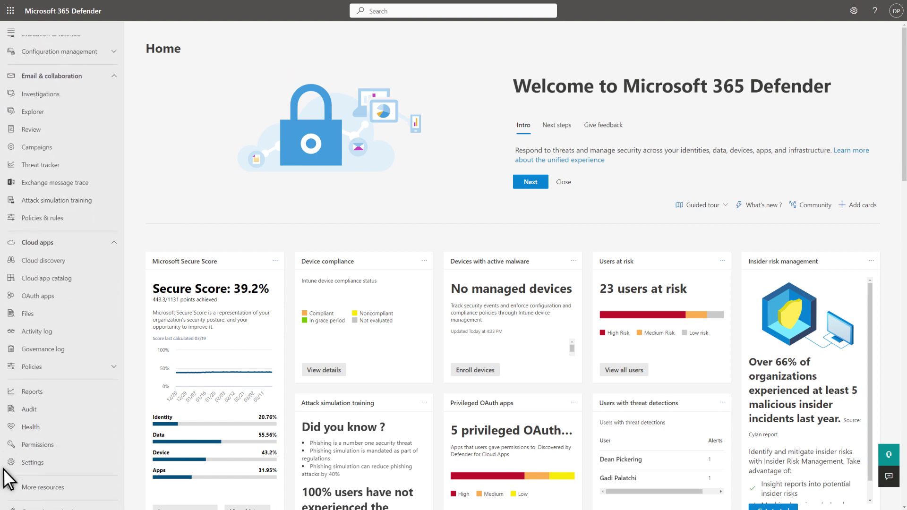
{"action": "left_click", "coordinate": [20, 433]}
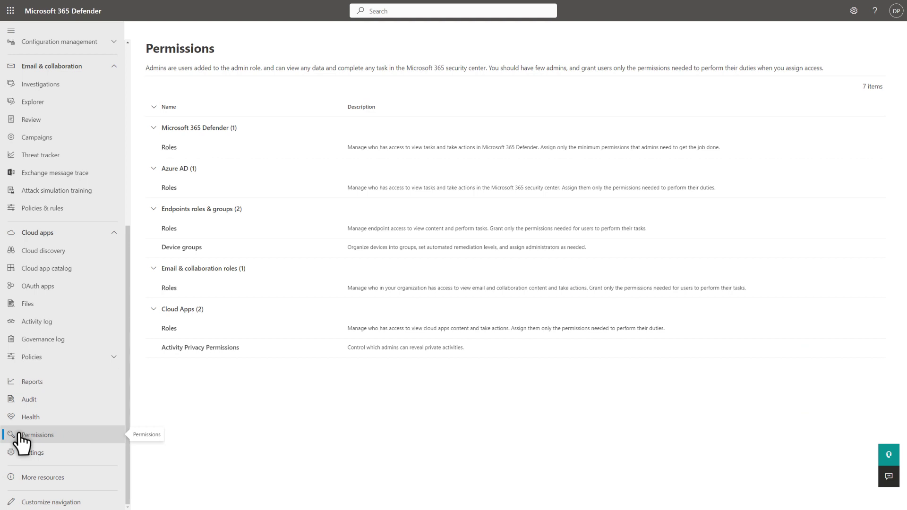
{"action": "left_click", "coordinate": [168, 149]}
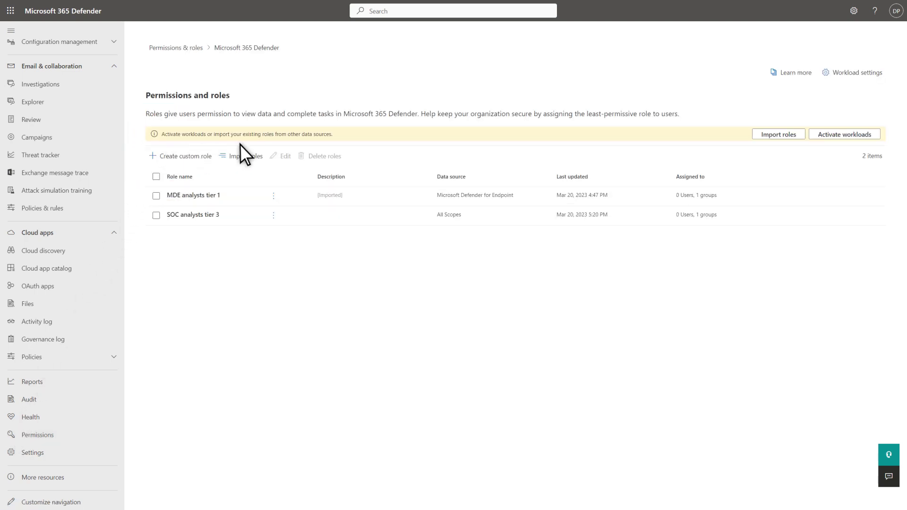
{"action": "left_click", "coordinate": [815, 137]}
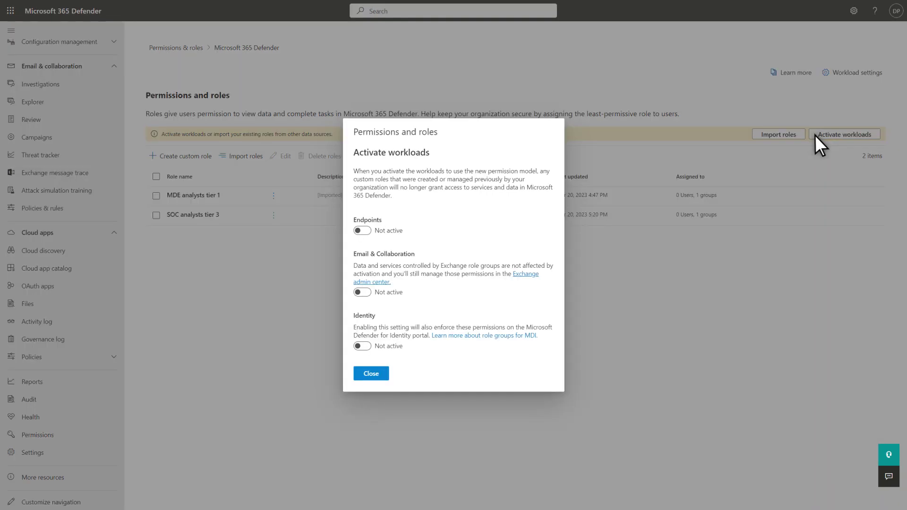
- Turn on the Endpoints workload and view the MDE analysts tier 1 endpoint role
{"action": "left_click", "coordinate": [361, 231]}
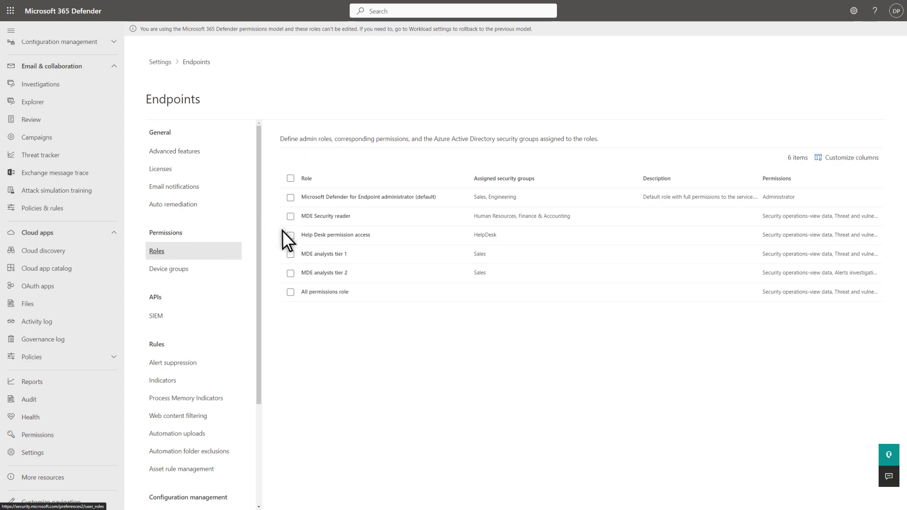
{"action": "left_click", "coordinate": [305, 259]}
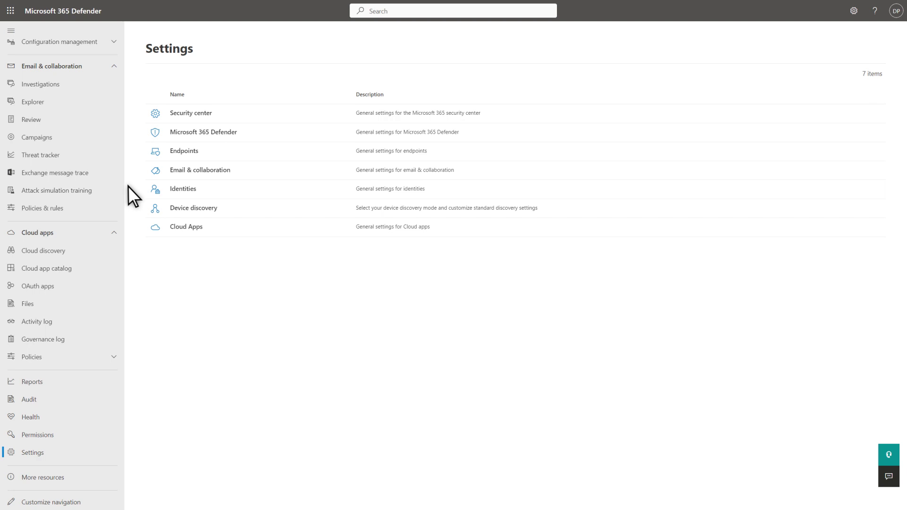
- Switch the Endpoints workload toggle off in Microsoft 365 Defender Permissions and roles settings
{"action": "left_click", "coordinate": [179, 137]}
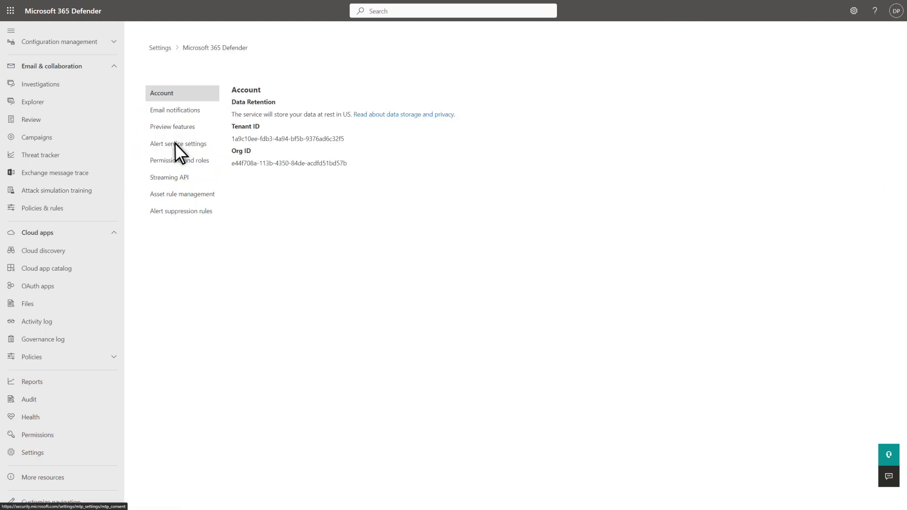
{"action": "left_click", "coordinate": [168, 162]}
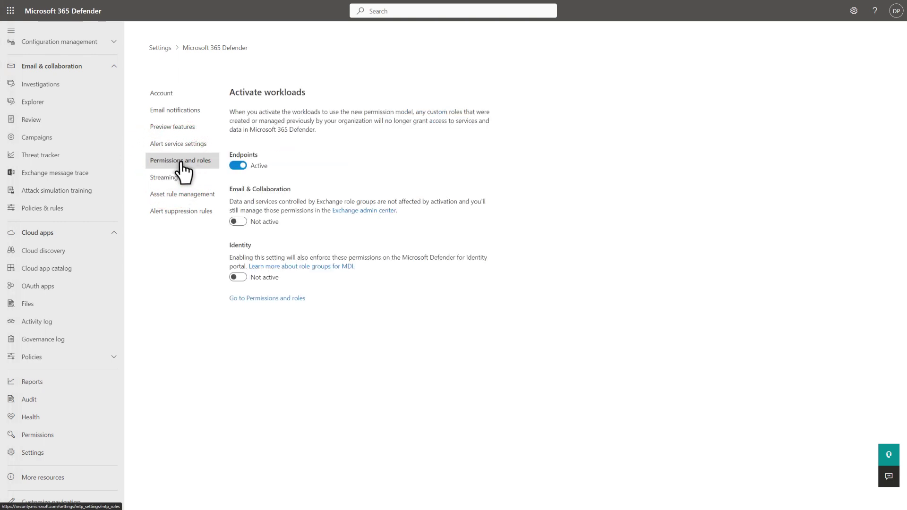
{"action": "left_click", "coordinate": [238, 166]}
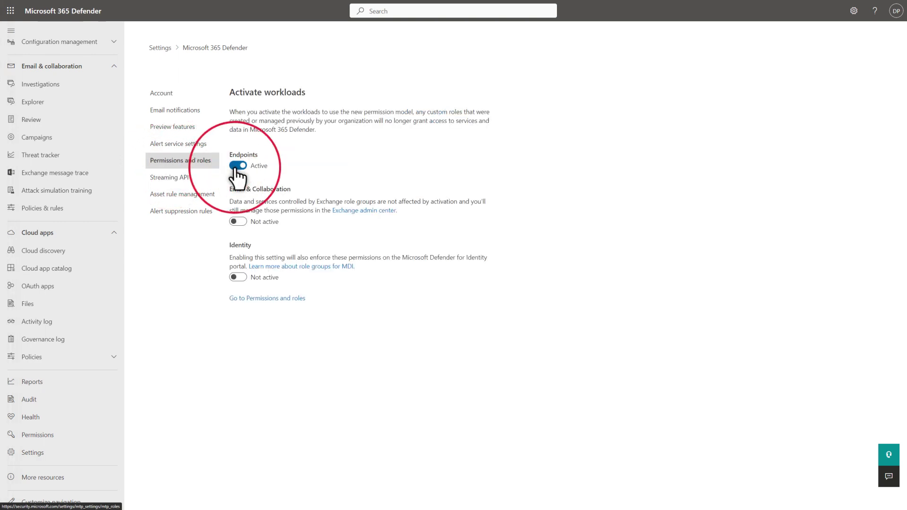